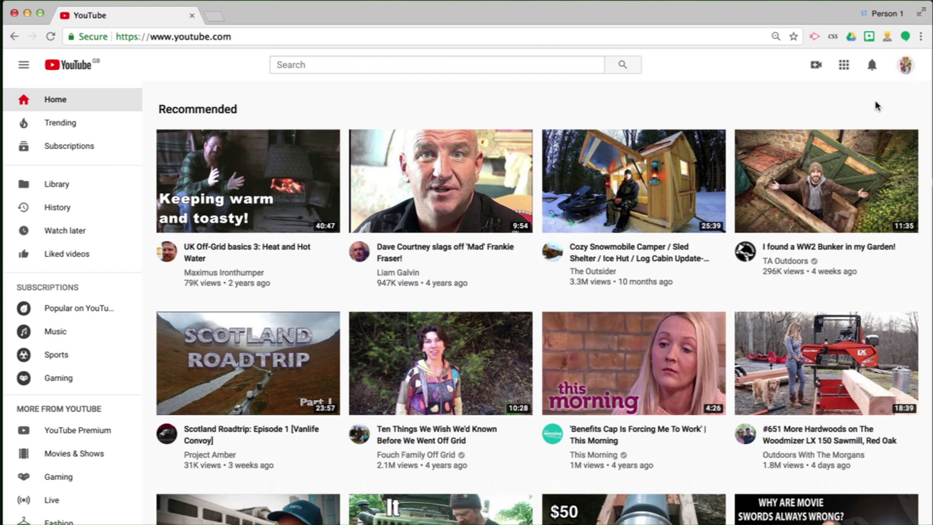
Open the signed-in account's own channel page, which has no uploaded videos yet
click(905, 71)
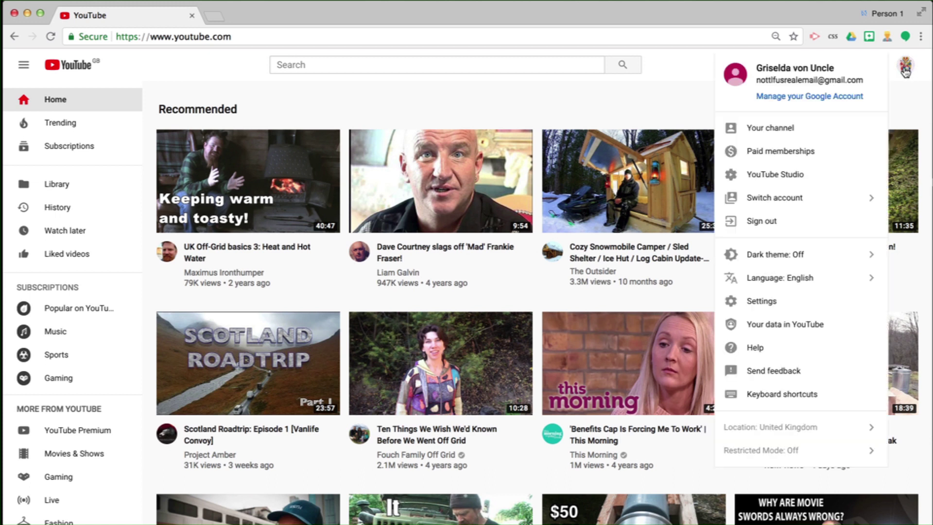
click(760, 130)
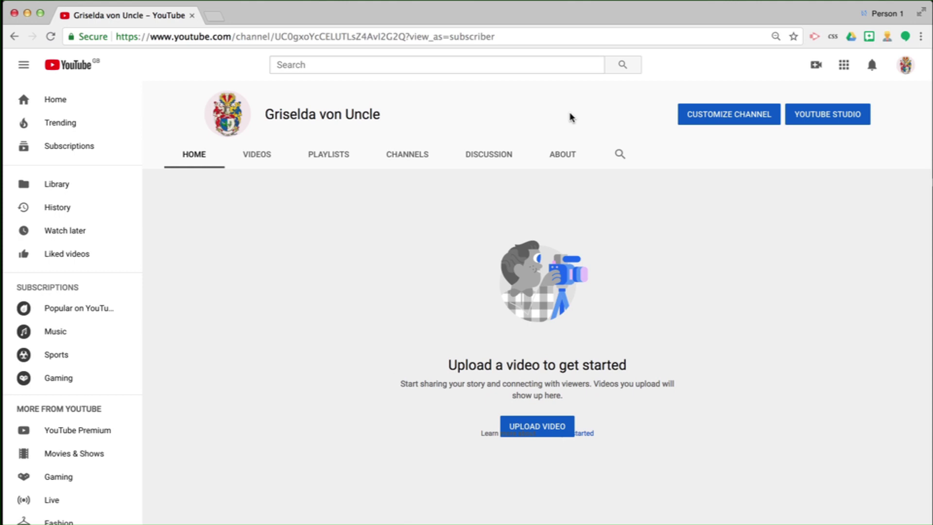
From the account settings and the channel list, start creating a new channel
click(904, 68)
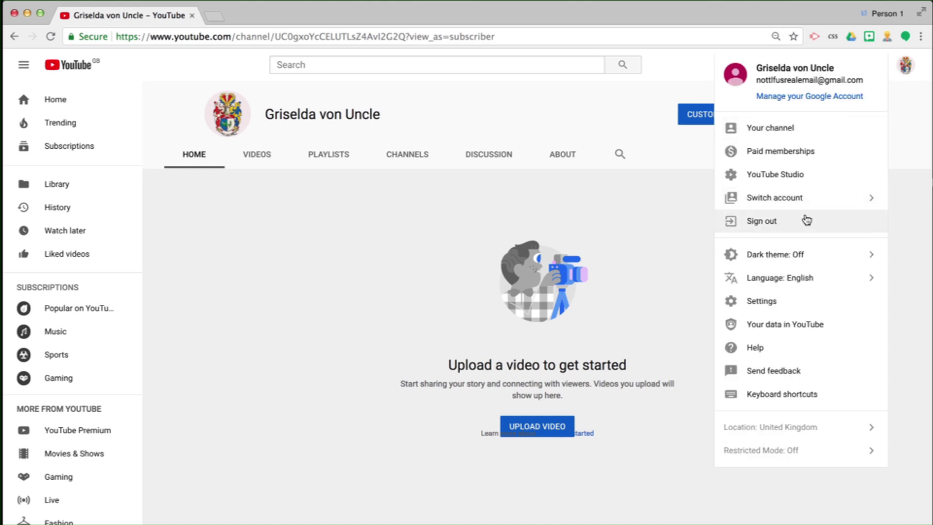
click(761, 301)
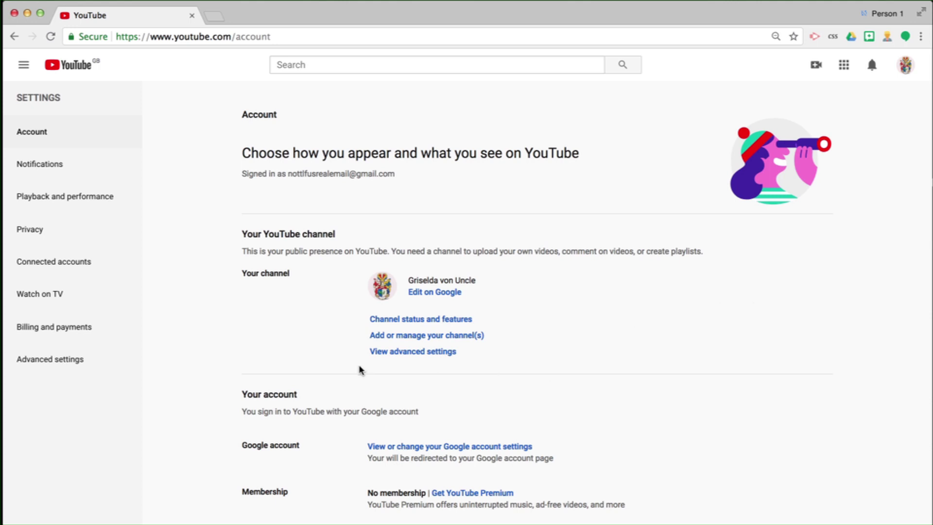
click(459, 339)
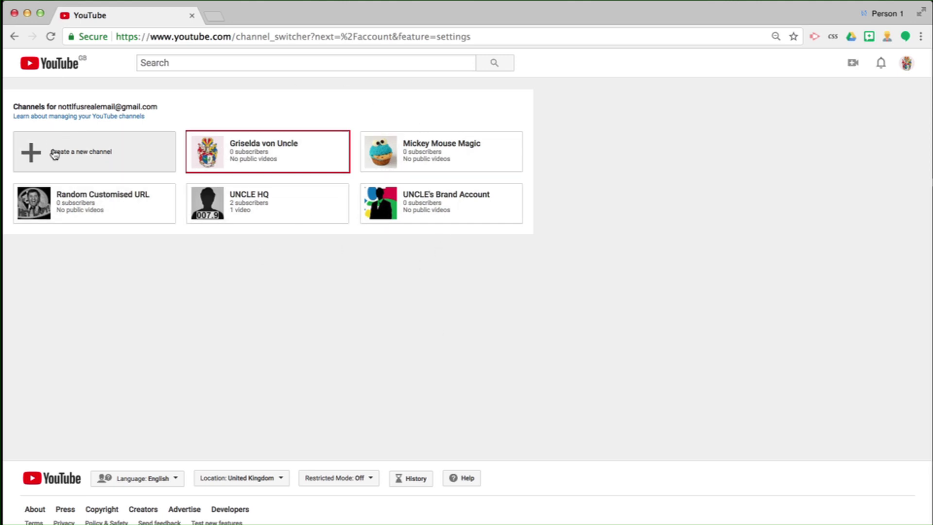
click(76, 158)
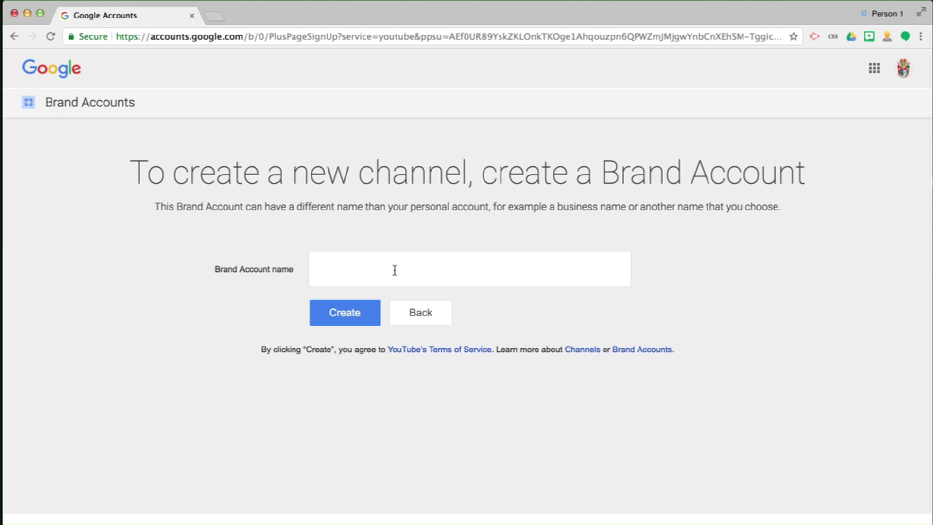
Create the Brand Account 'redundant channel Brand Account' and verify it with the SMS code
click(326, 267)
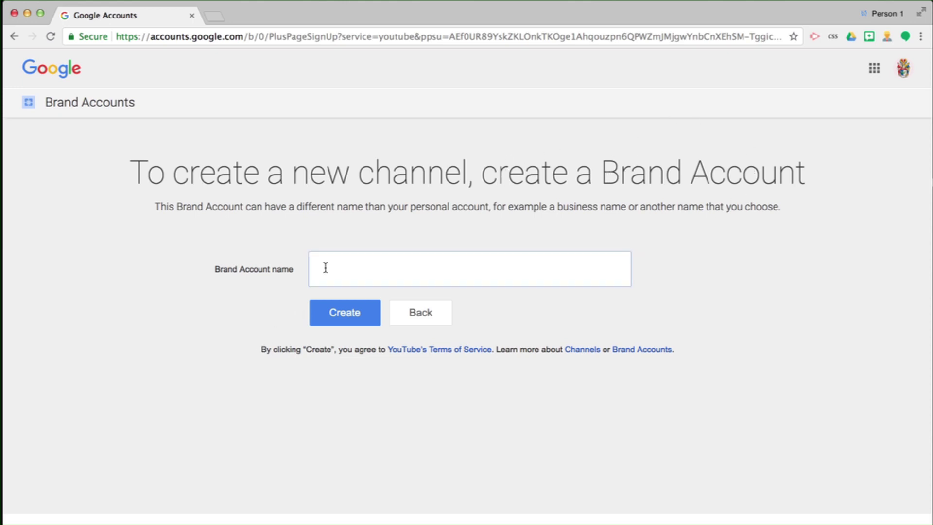
click(331, 300)
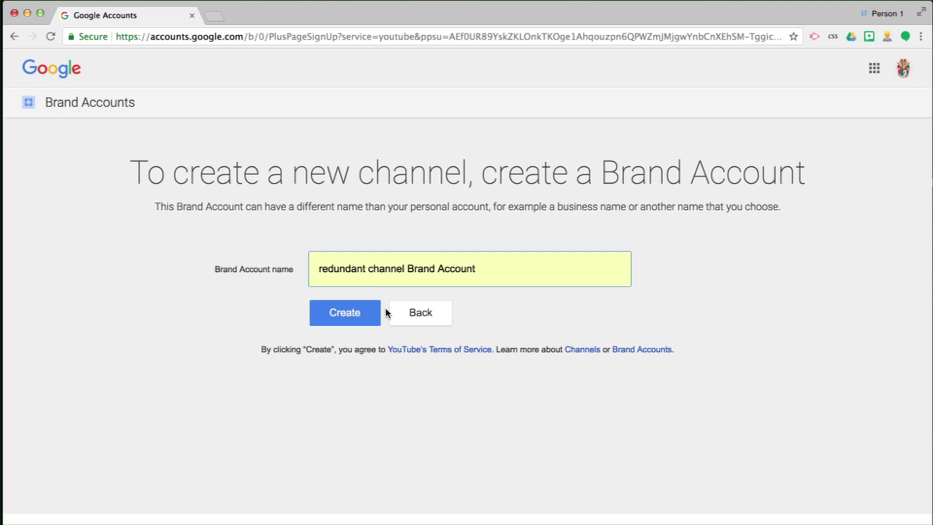
click(341, 313)
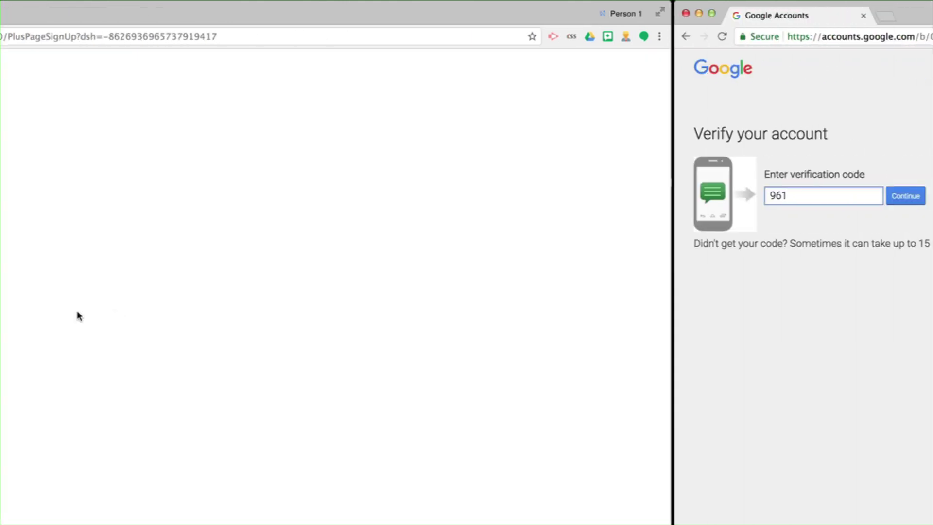
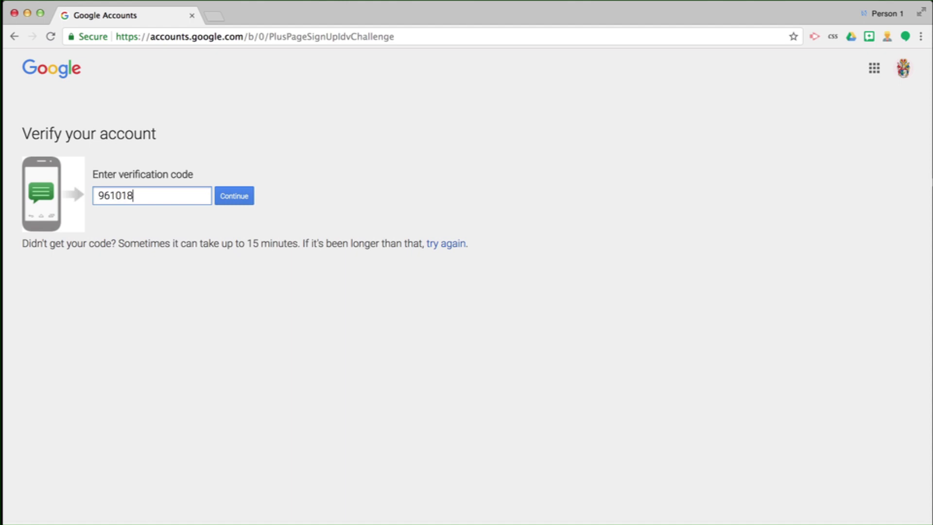
click(230, 201)
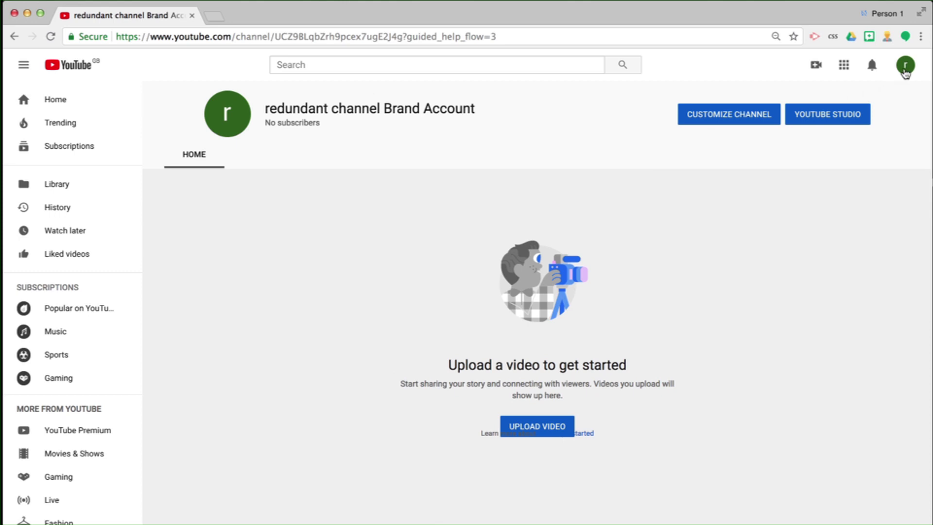
Open the new Brand Account channel's Advanced settings and choose Delete channel
click(905, 72)
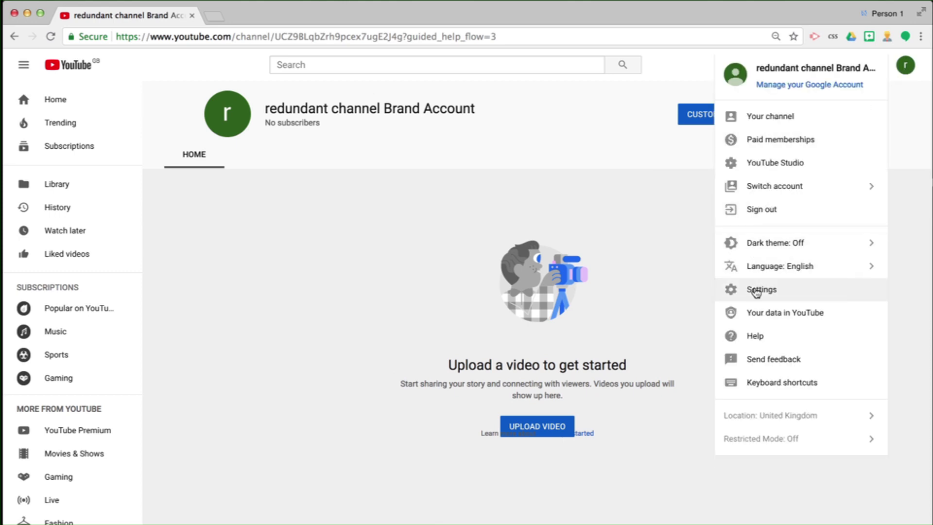
click(756, 291)
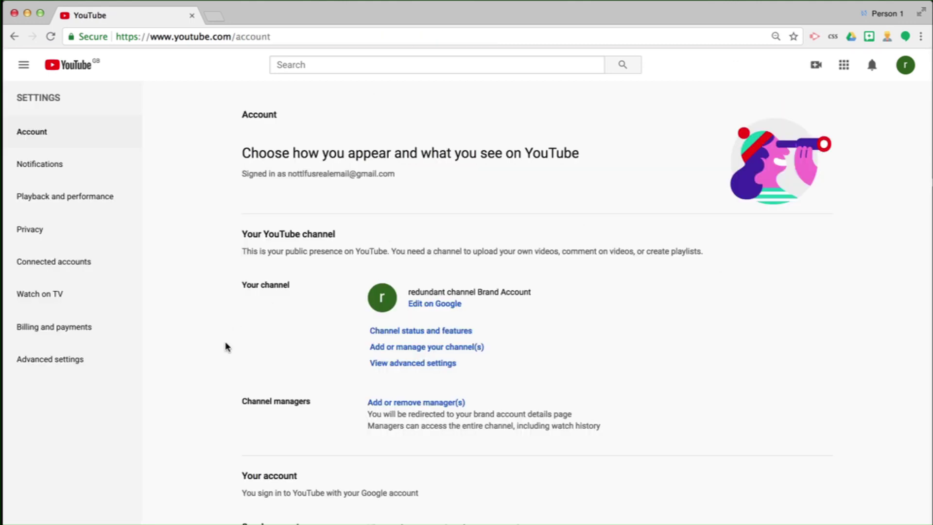
click(32, 363)
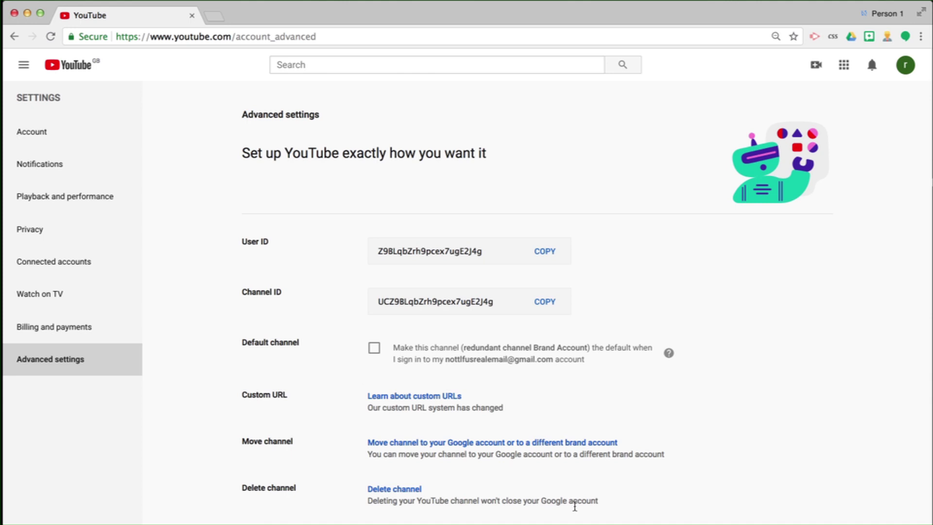
click(386, 492)
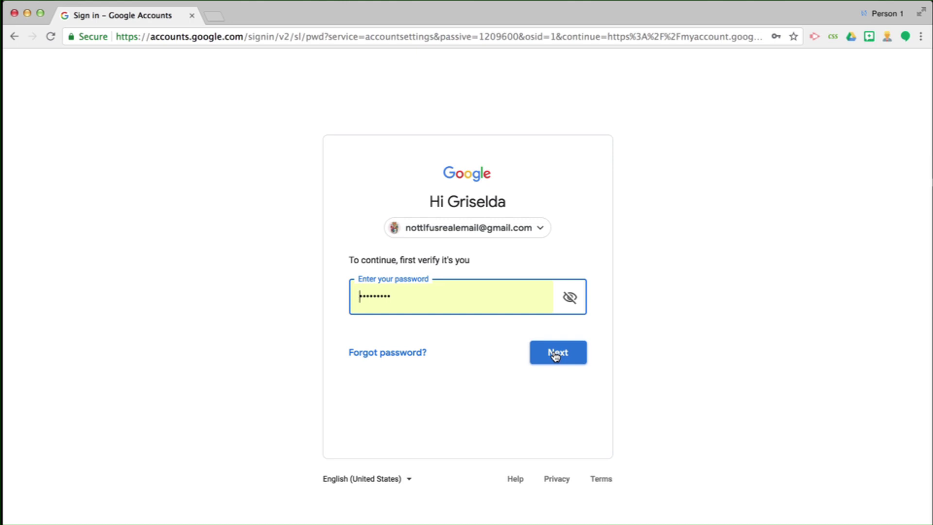
Re-confirm the account password to reach the Remove YouTube content page
click(555, 357)
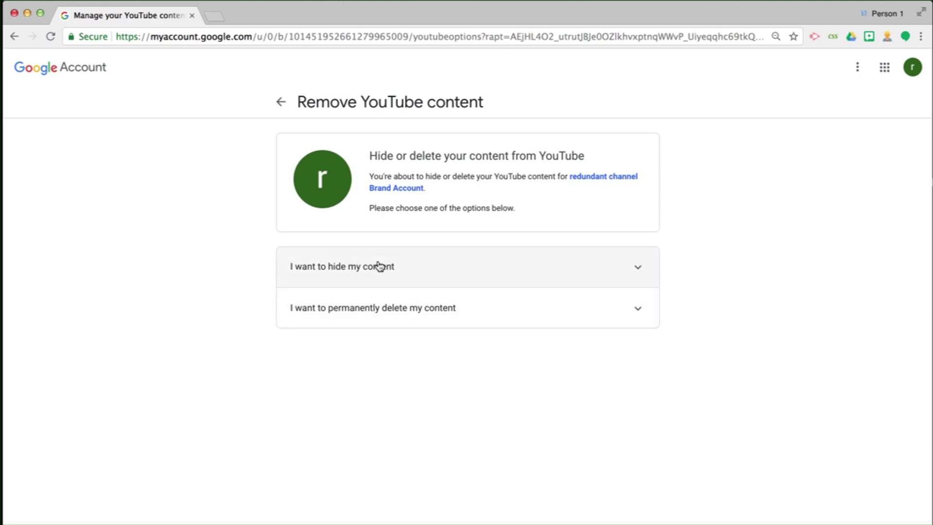
Permanently delete the redundant channel Brand Account's content, confirming with the channel name
click(351, 316)
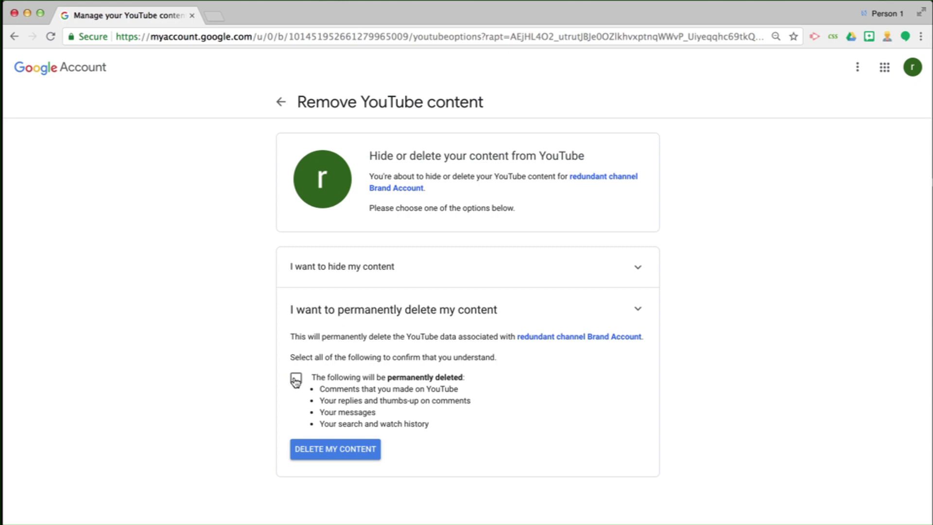
click(296, 379)
click(340, 454)
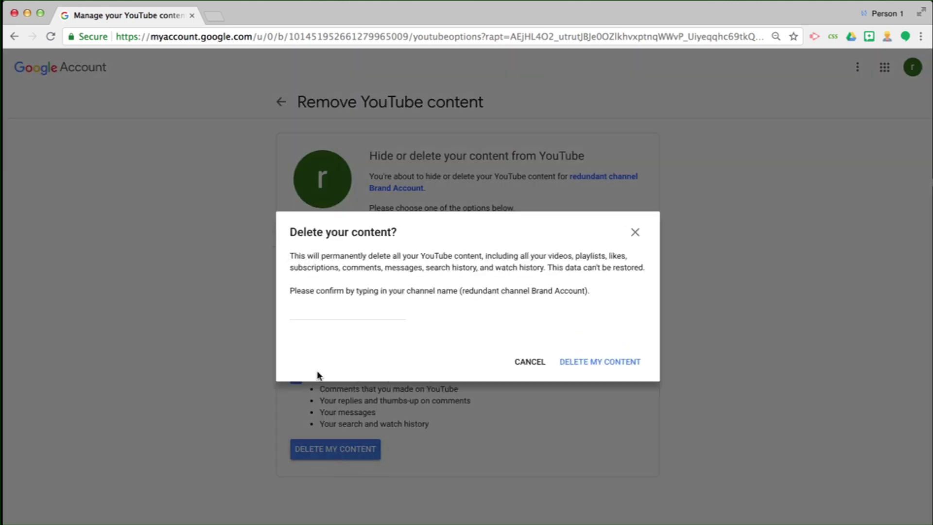
click(299, 309)
text(redundant channel B)
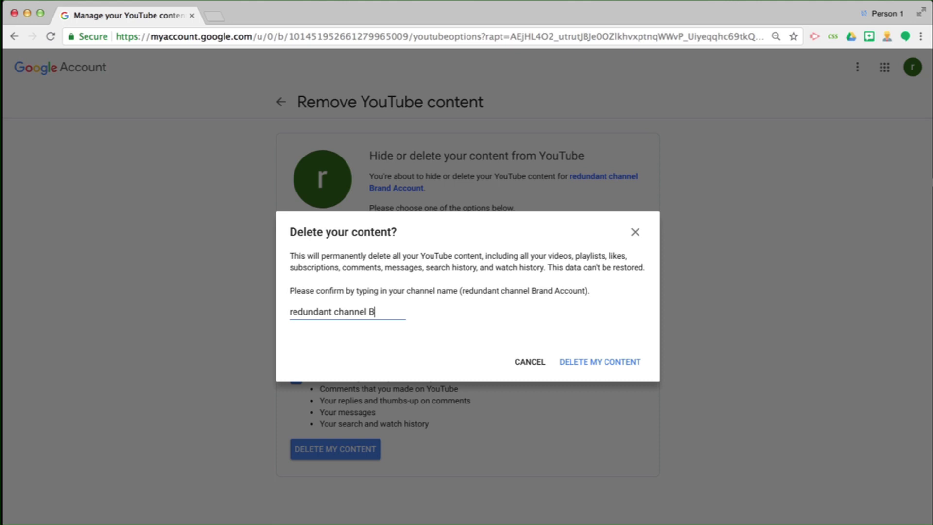
text(rnnd Account)
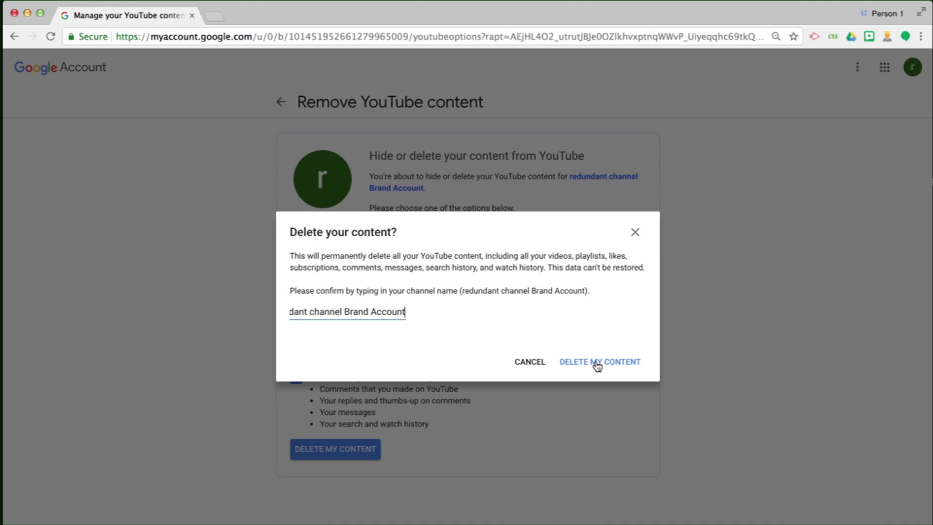
click(596, 362)
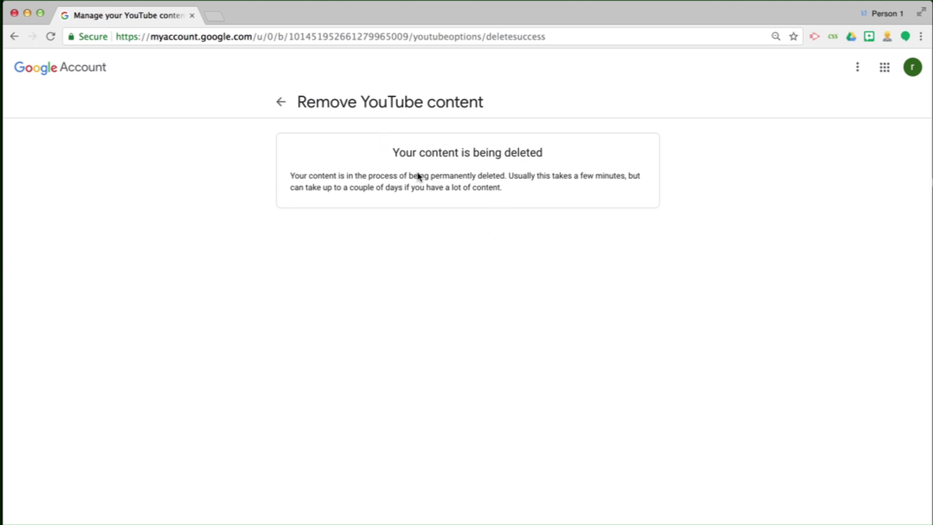
In a new tab, open the original personal channel and view its Advanced settings
click(214, 19)
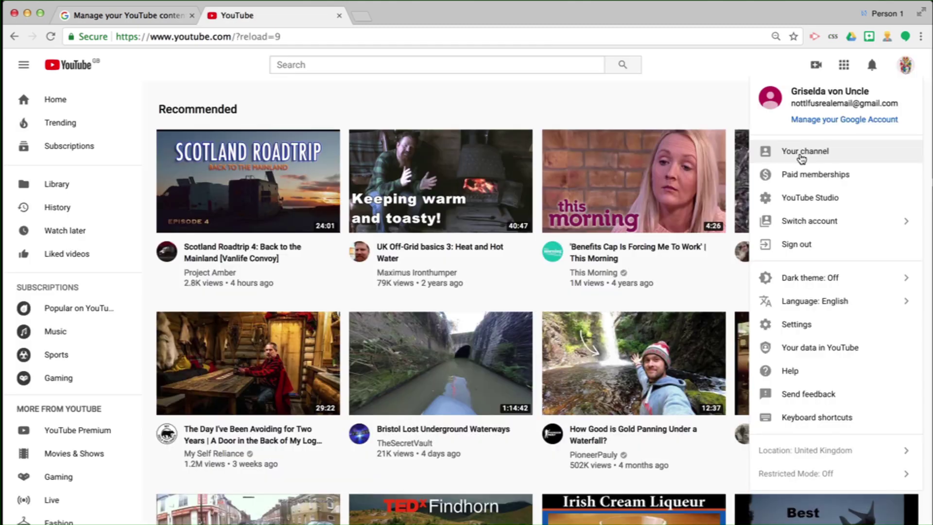
click(802, 148)
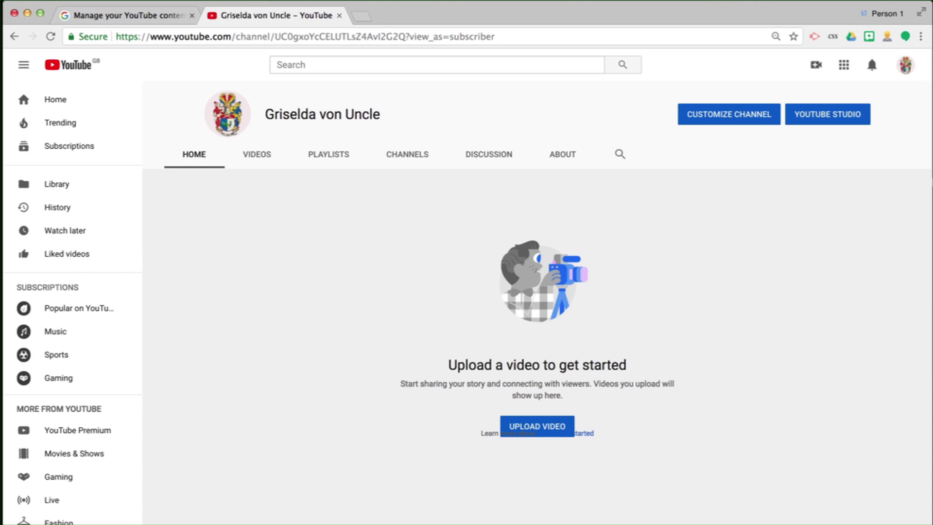
click(905, 67)
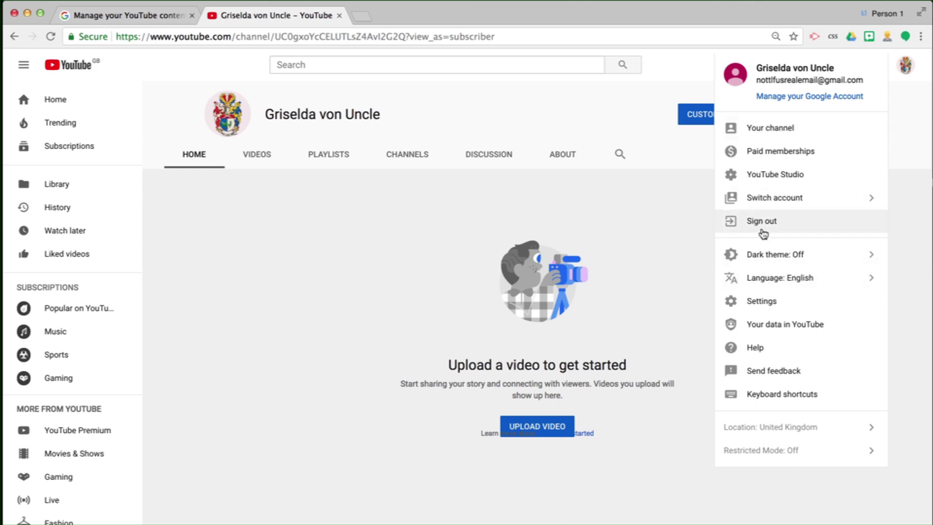
click(763, 306)
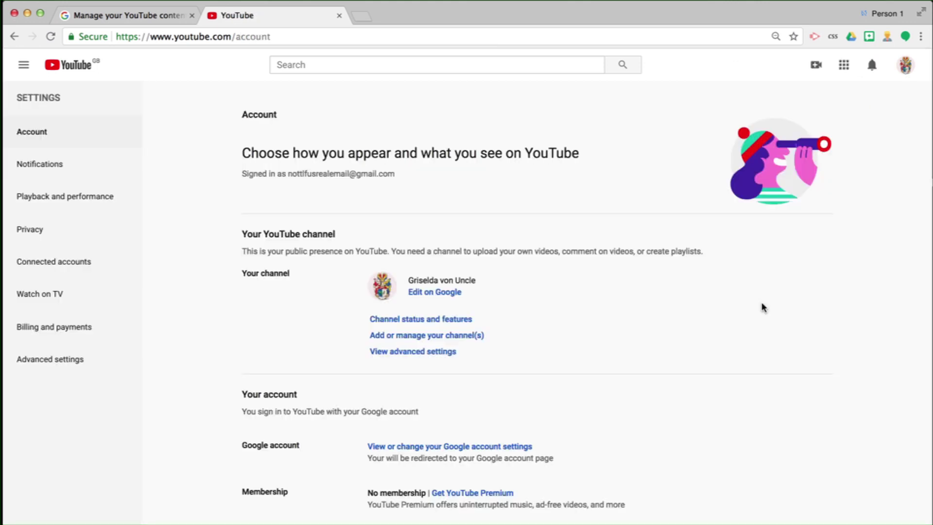
click(34, 362)
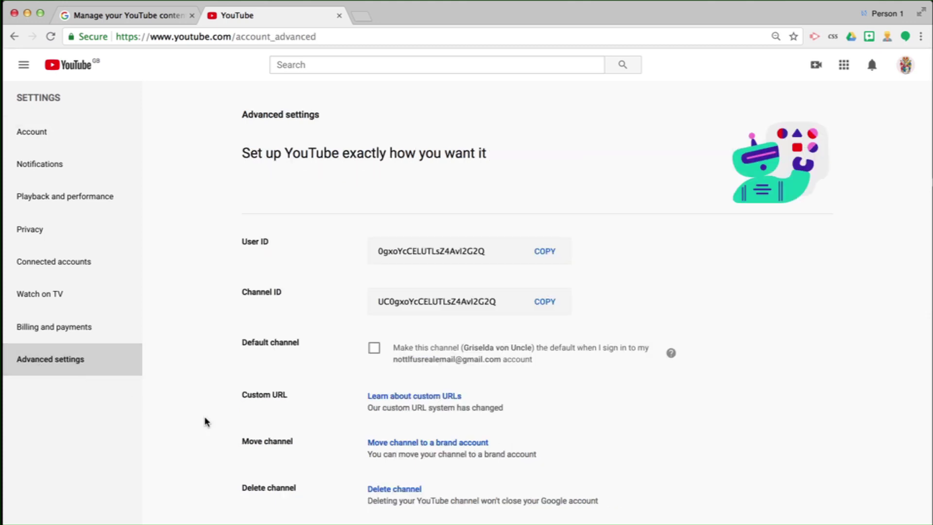
scroll(368, 441, down, 1)
scroll(369, 442, up, 1)
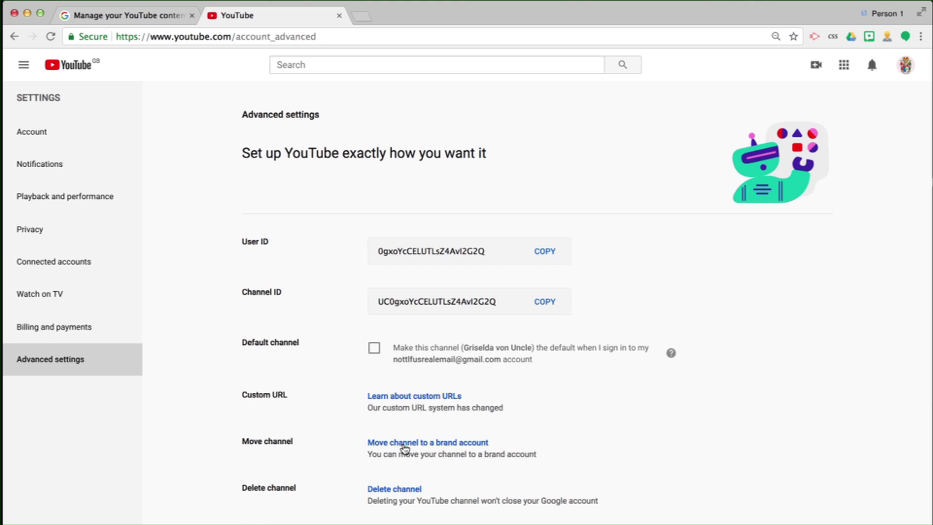
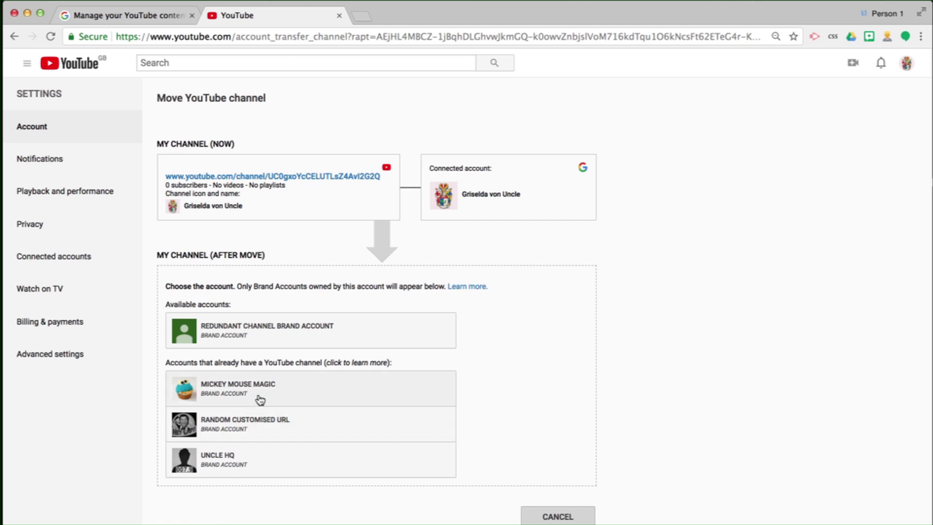
Pick the redundant channel Brand Account under Available accounts as the channel's new owner
scroll(272, 392, down, 1)
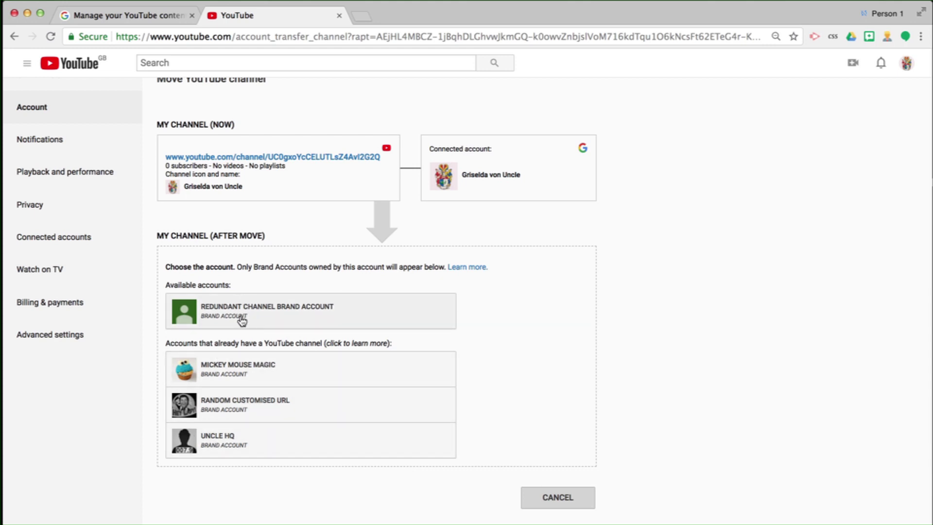
click(291, 320)
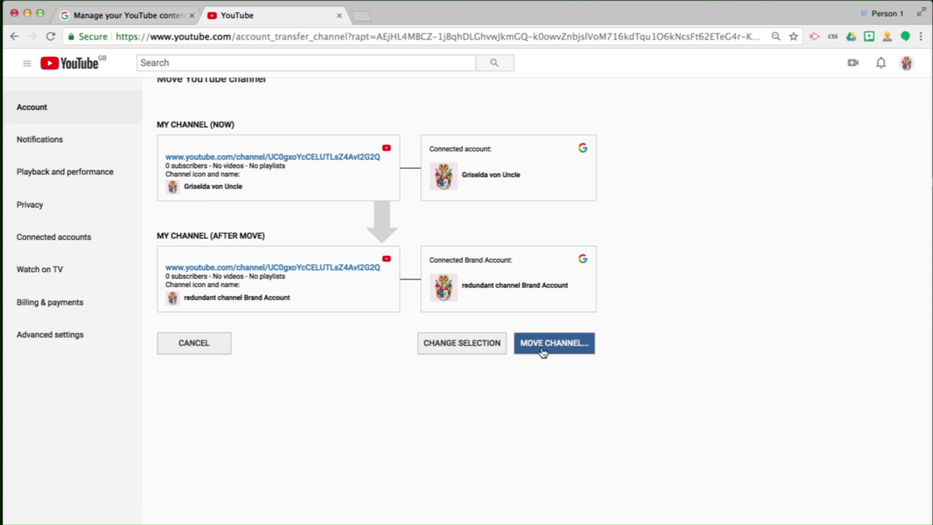
Transfer the channel to the redundant channel Brand Account, confirming the move in the dialog
click(558, 348)
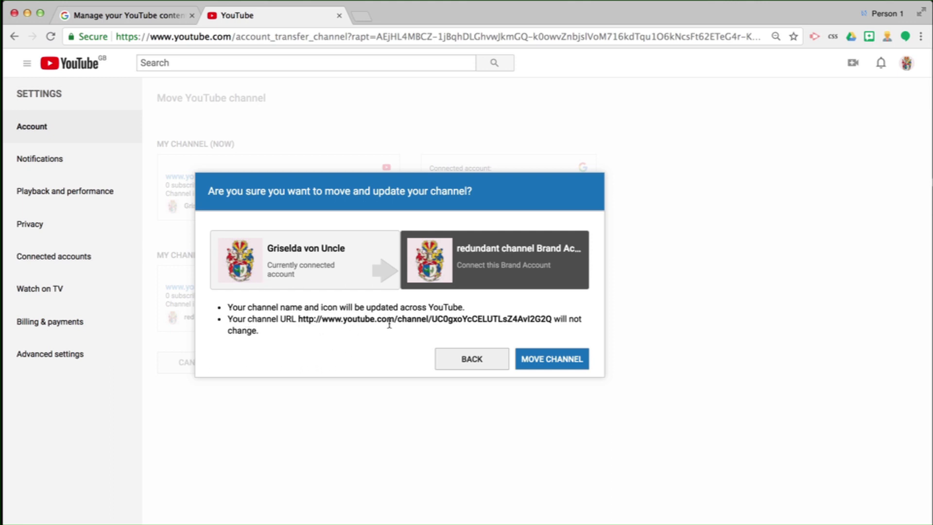
drag(395, 323, 432, 323)
click(552, 360)
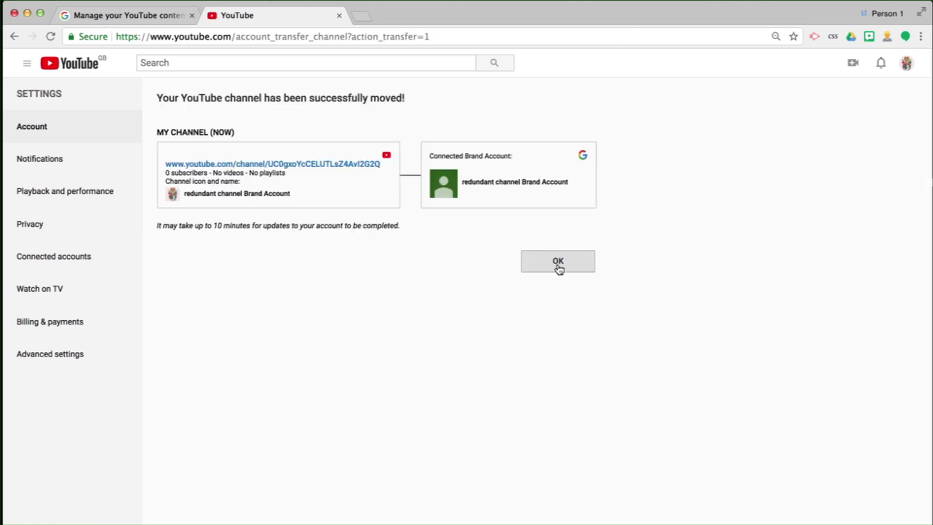
Acknowledge the successful channel move and bring up the account options menu
click(559, 269)
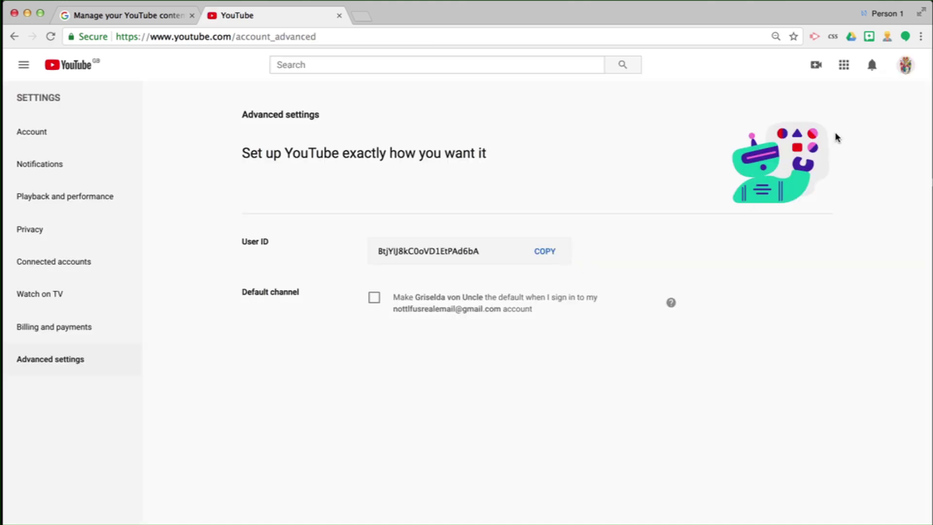
click(906, 67)
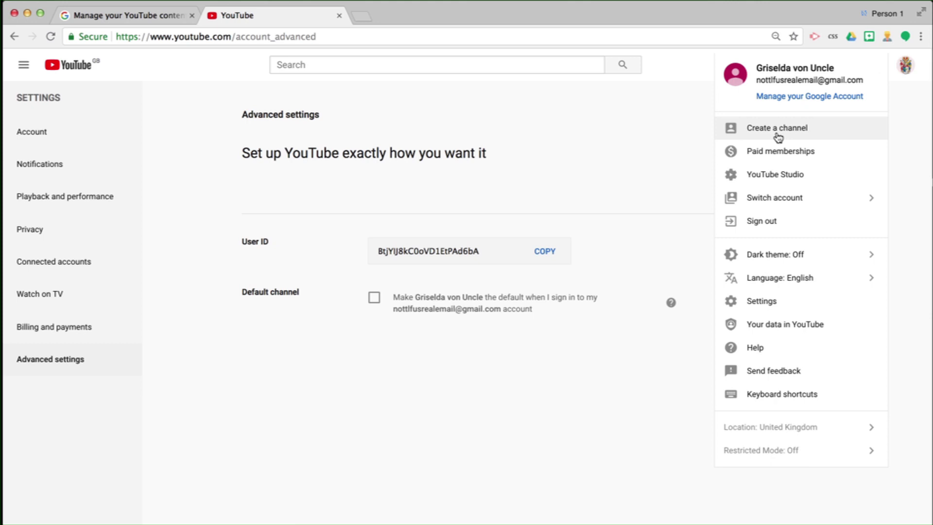
Switch to the redundant channel Brand Account and go to its Your channel page
click(766, 201)
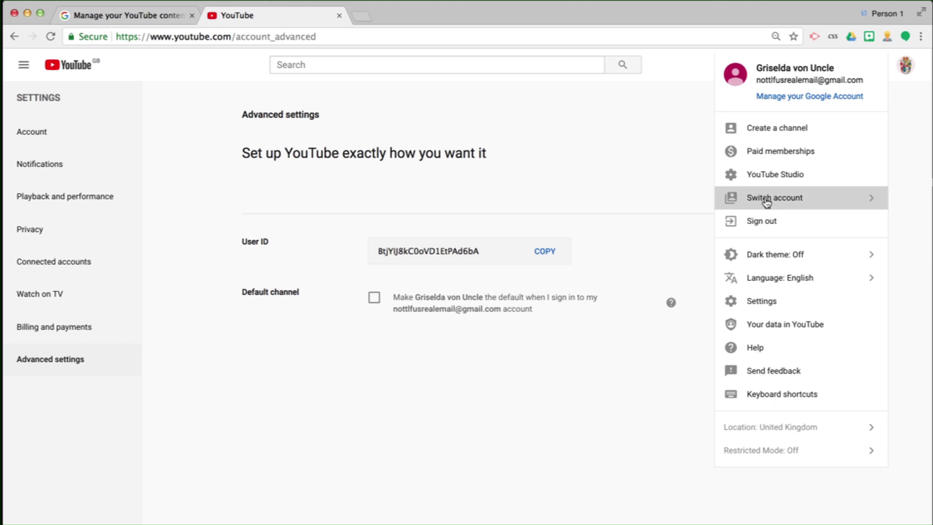
click(820, 179)
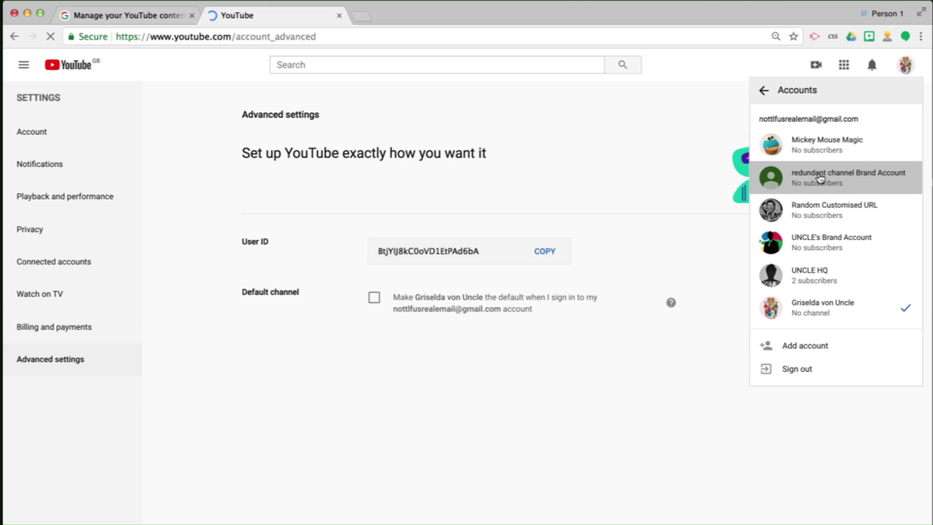
click(905, 67)
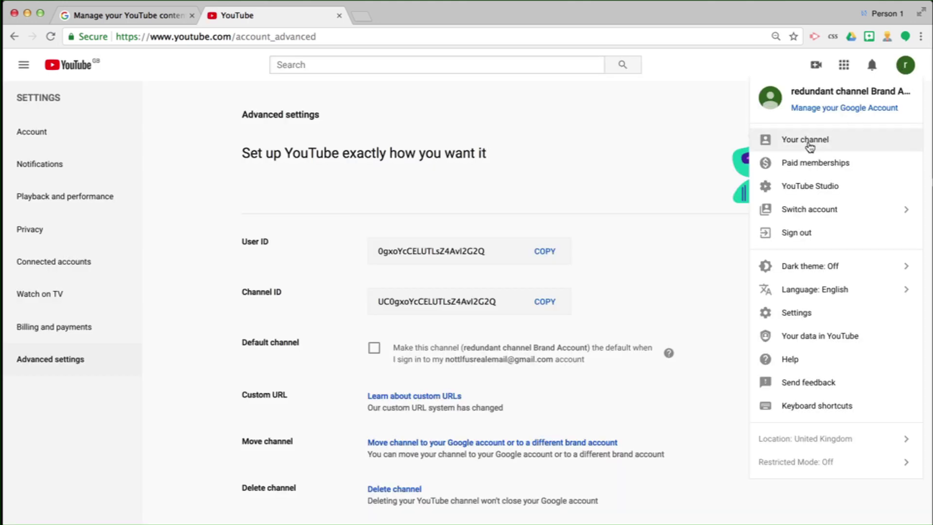
click(806, 144)
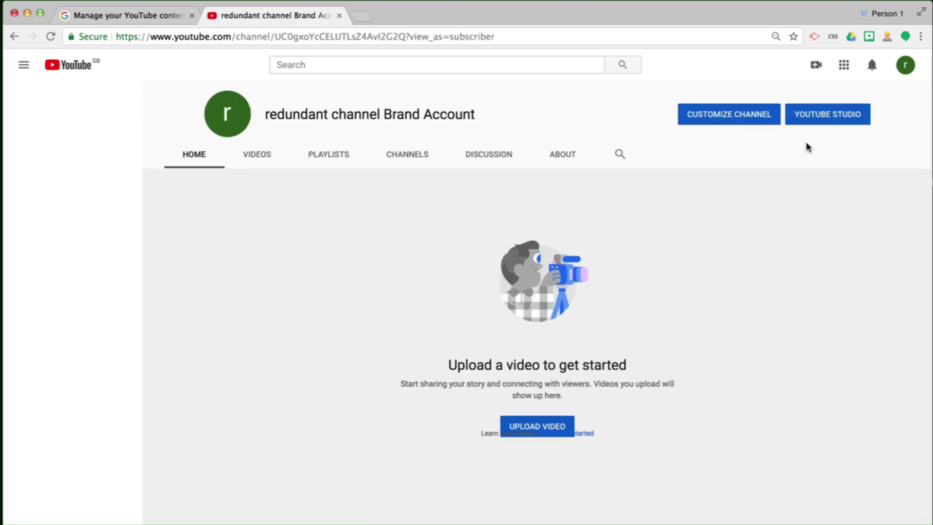